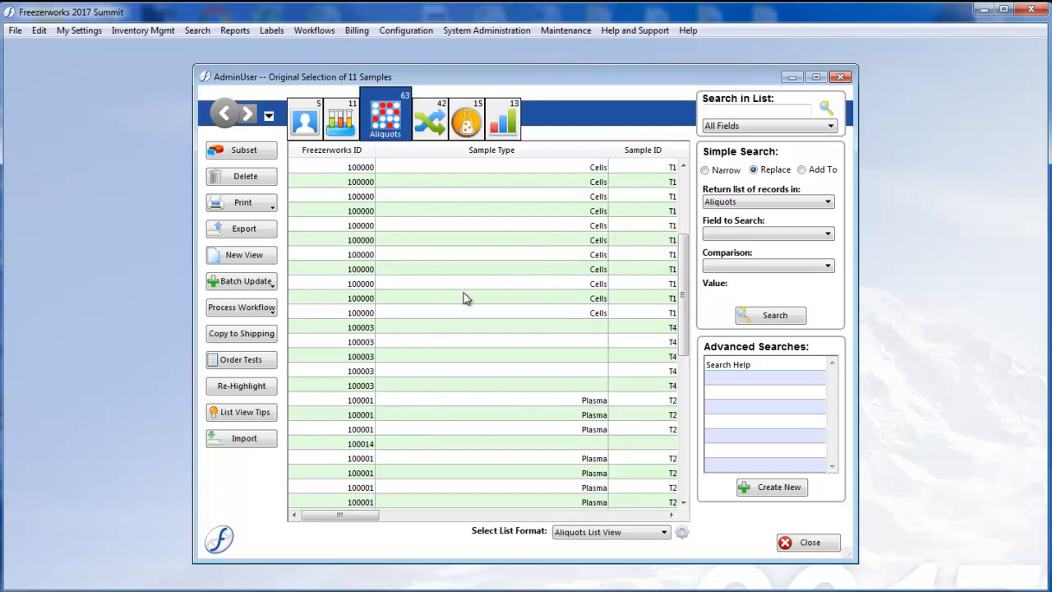
- Create a requisition from the available T1 aliquots 18 to 23 and T4 aliquots 4 to 8
{"action": "left_click_drag", "start_coordinate": [362, 514], "coordinate": [436, 518]}
{"action": "left_click", "coordinate": [475, 243]}
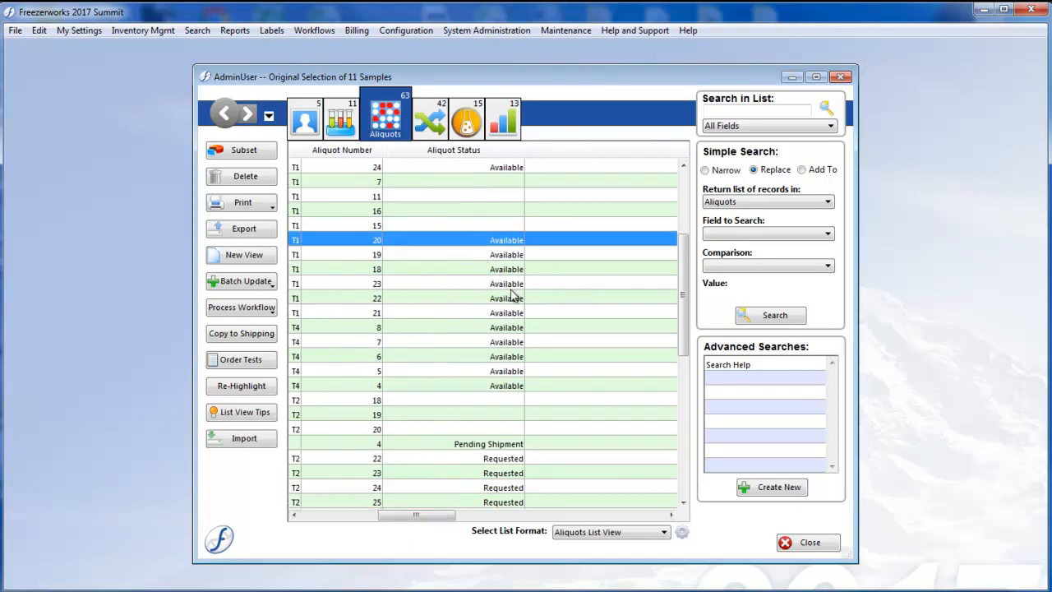
{"action": "left_click", "coordinate": [475, 383], "text": "shift"}
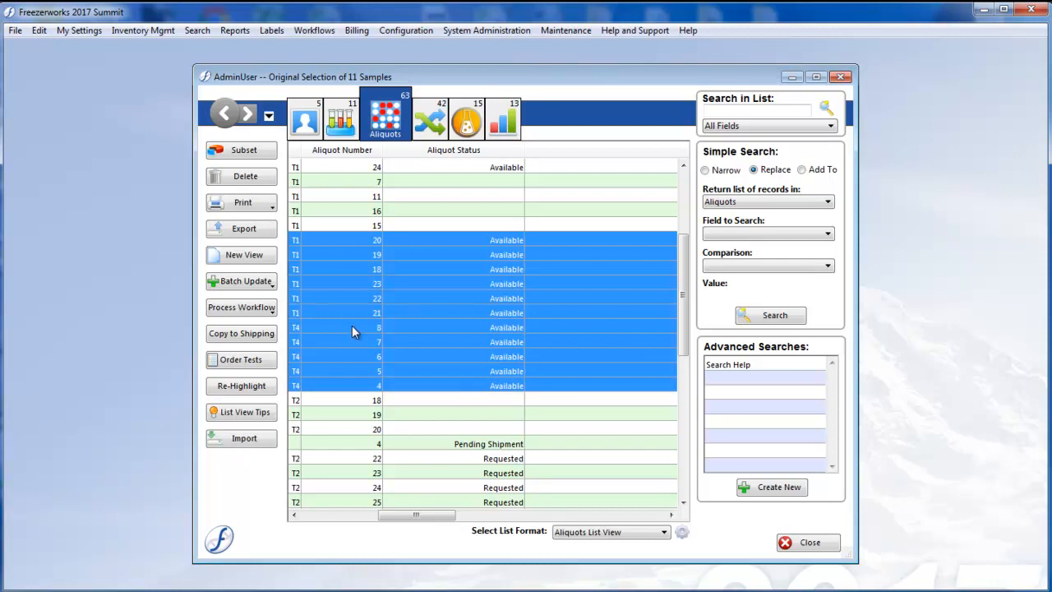
{"action": "left_click", "coordinate": [228, 313]}
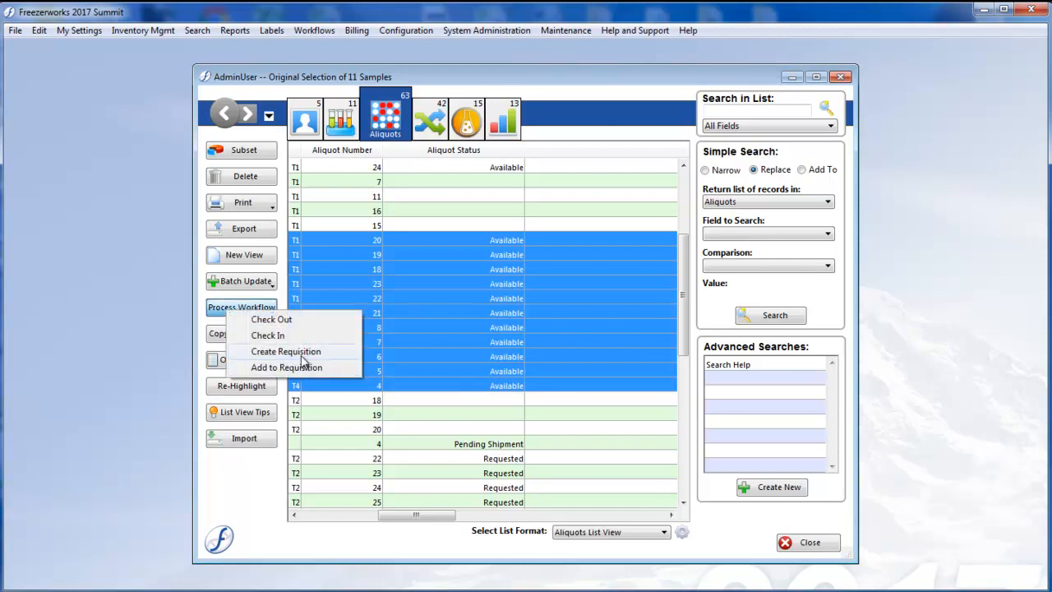
{"action": "left_click", "coordinate": [301, 352]}
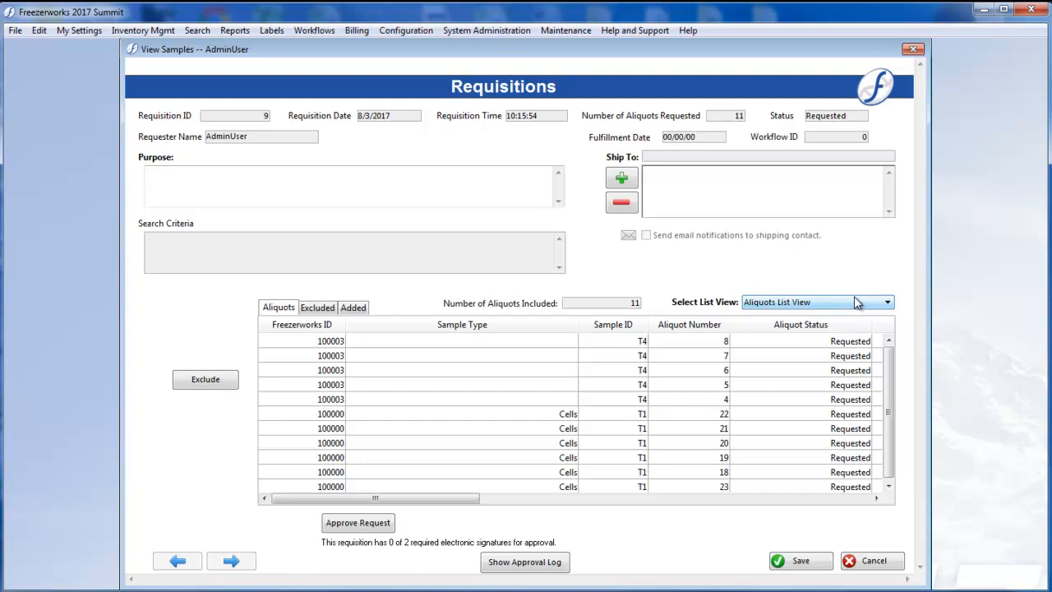
- Preview the requisition's aliquots in the Aliquots Alpha and Numeric view, and return to Aliquots List View
{"action": "left_click", "coordinate": [855, 302]}
{"action": "left_click", "coordinate": [852, 319]}
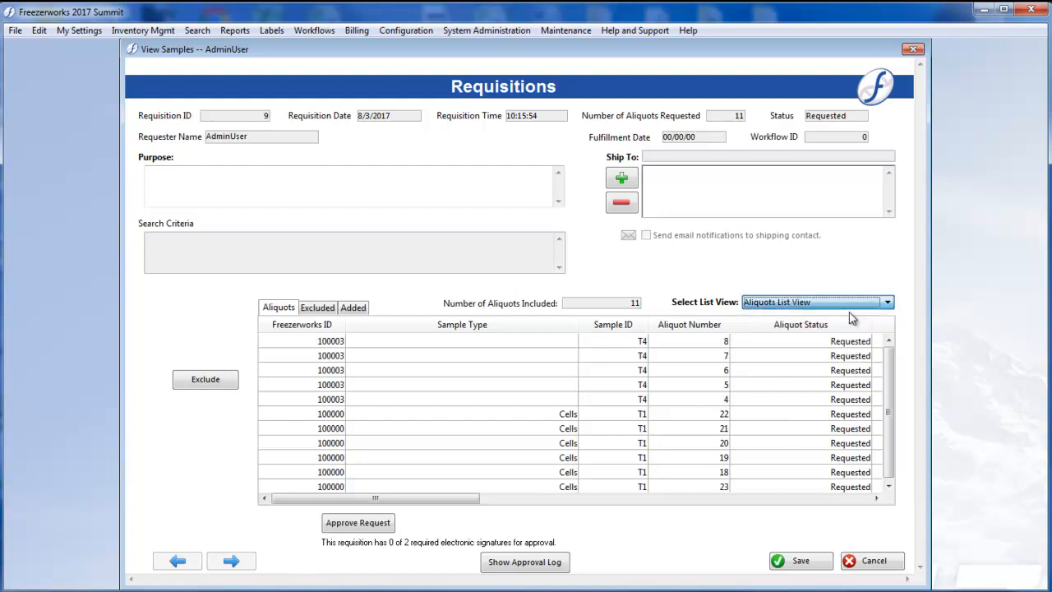
{"action": "left_click", "coordinate": [855, 303]}
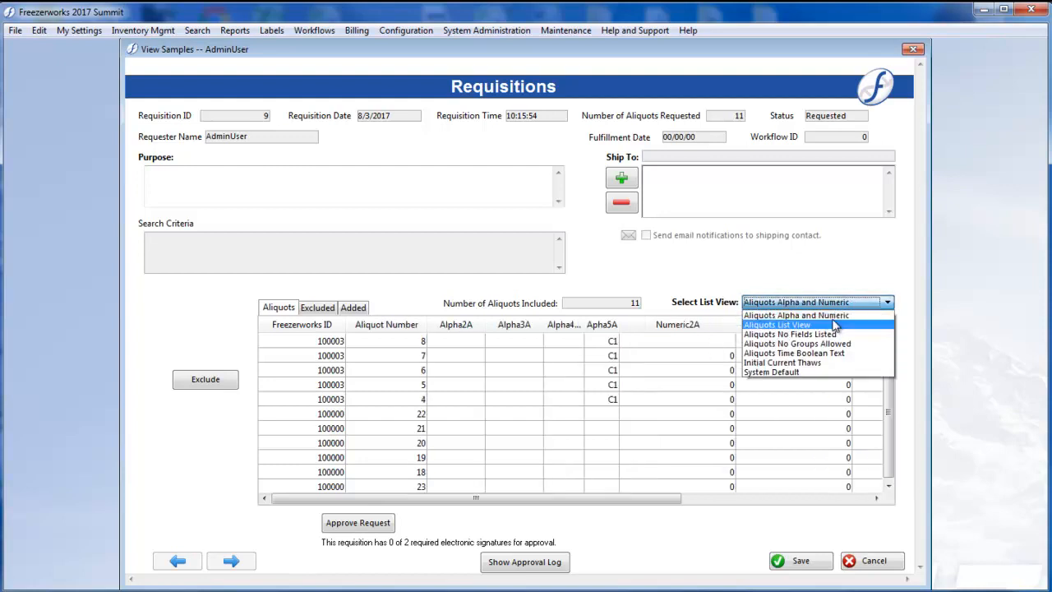
{"action": "left_click", "coordinate": [834, 326]}
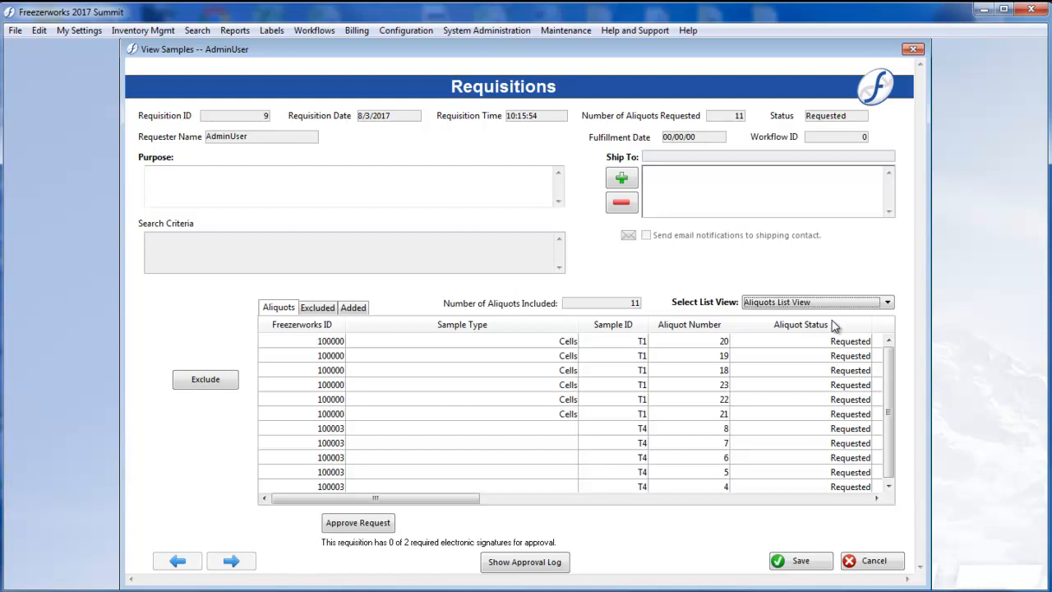
- Enter "I need aliquots for testing" as the requisition's purpose
{"action": "left_click", "coordinate": [472, 179]}
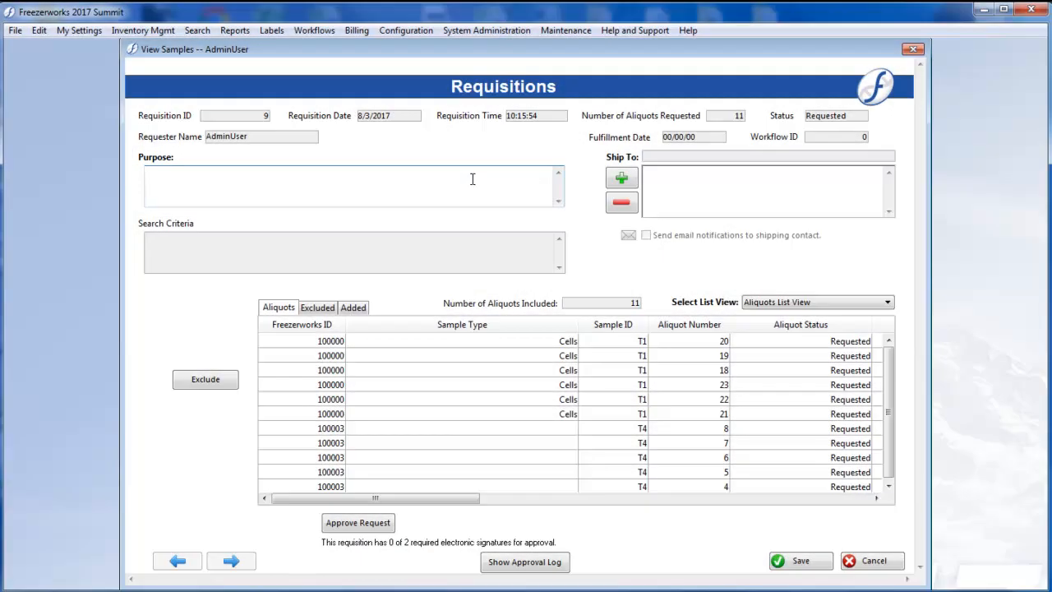
{"action": "type", "text": "I"}
{"action": "type", "text": " need ali"}
{"action": "type", "text": "qui"}
{"action": "type", "text": "ots for"}
{"action": "type", "text": " testing"}
- Assign the Los Pollos Hermanos shipping contact with email notifications enabled, and save the requisition
{"action": "left_click", "coordinate": [621, 177]}
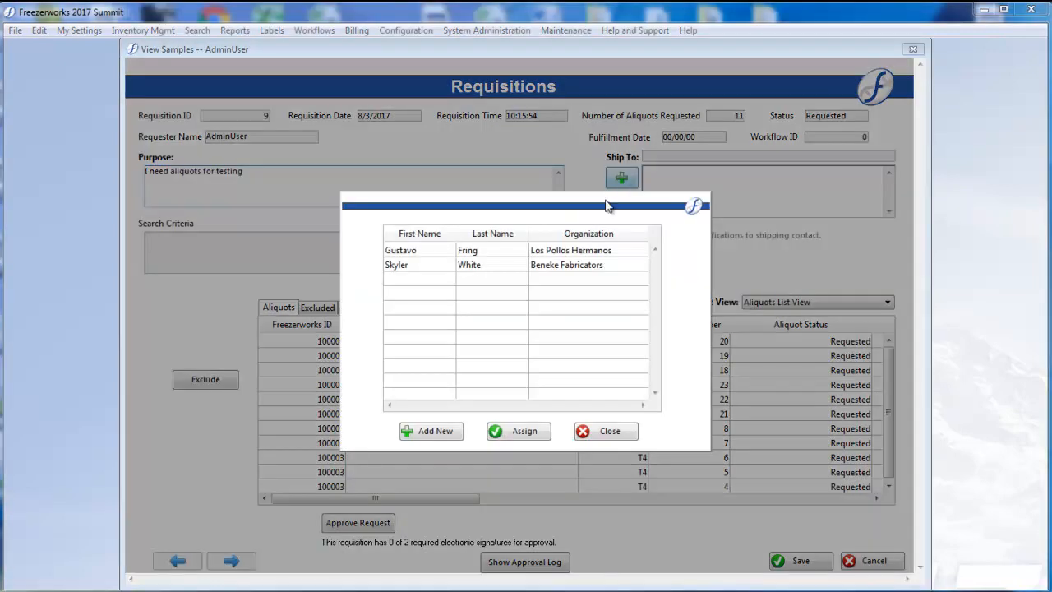
{"action": "left_click", "coordinate": [478, 254]}
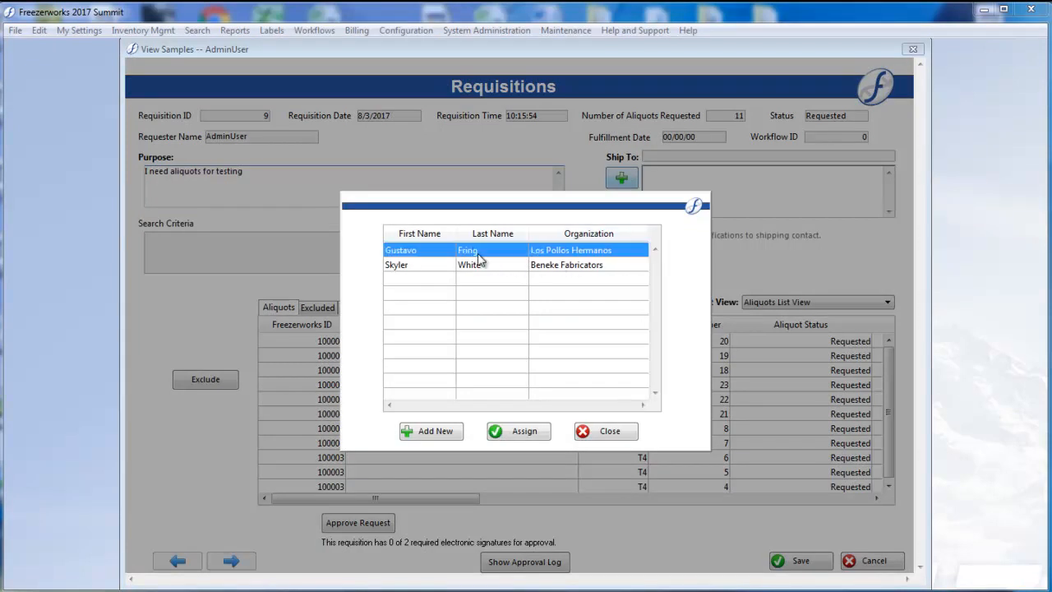
{"action": "left_click", "coordinate": [503, 433]}
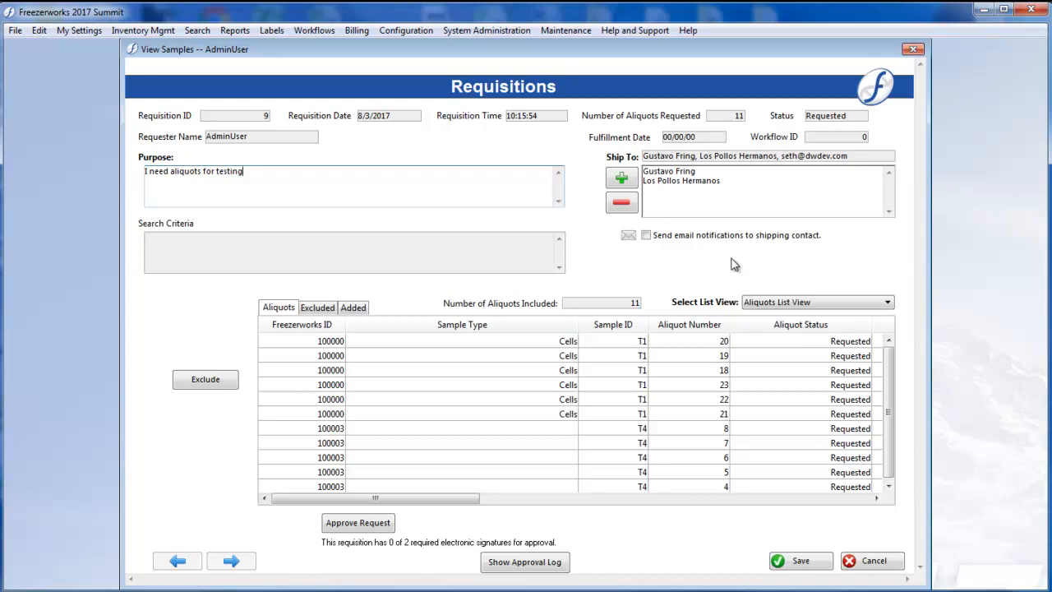
{"action": "left_click", "coordinate": [647, 236]}
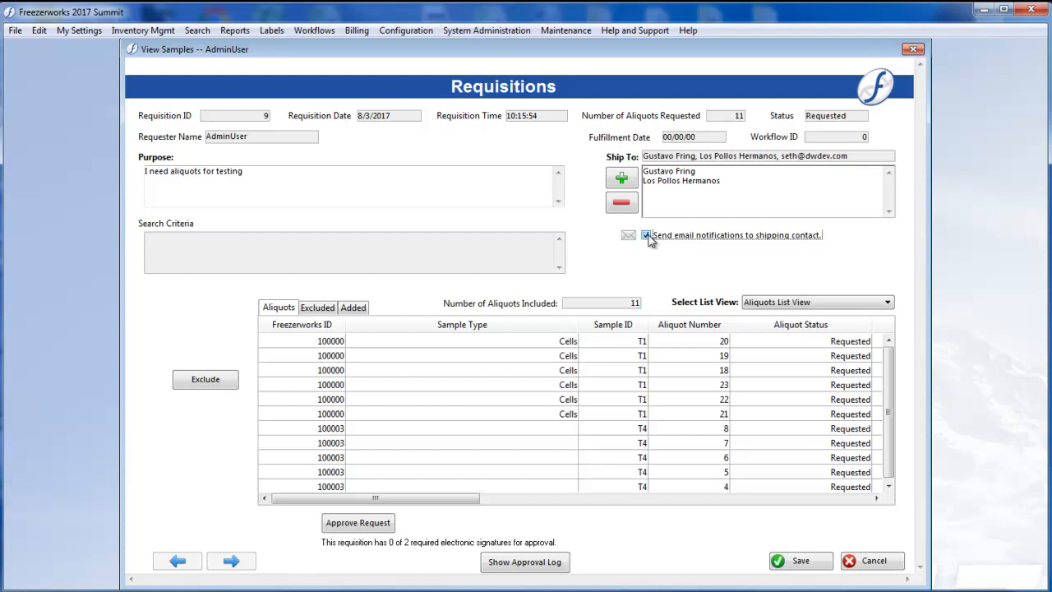
{"action": "left_click", "coordinate": [801, 562]}
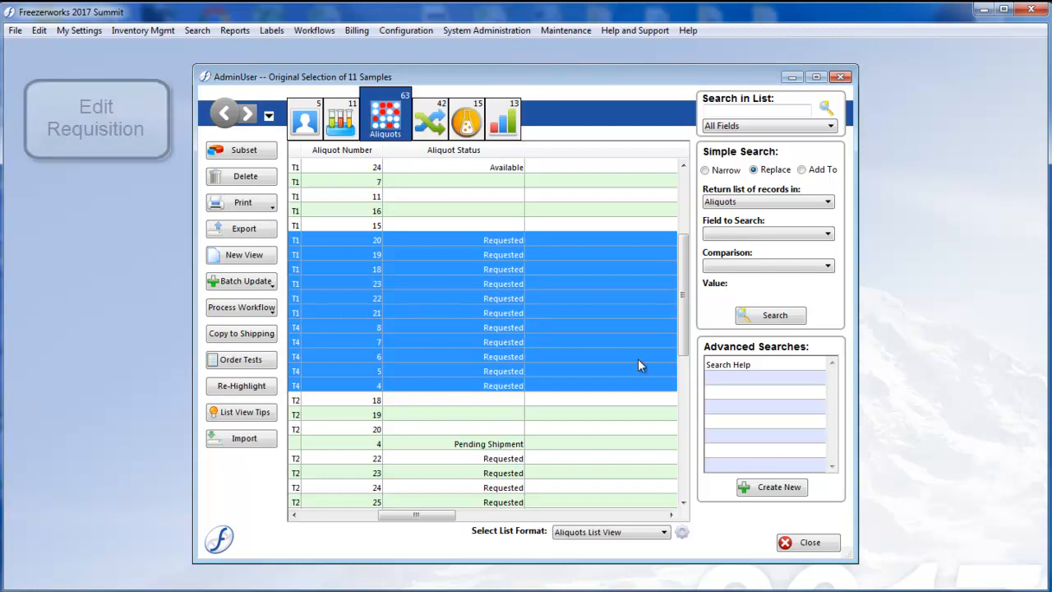
- Close the aliquot list and open the pending requisition with the purpose "I need aliquots for testing"
{"action": "left_click", "coordinate": [809, 543]}
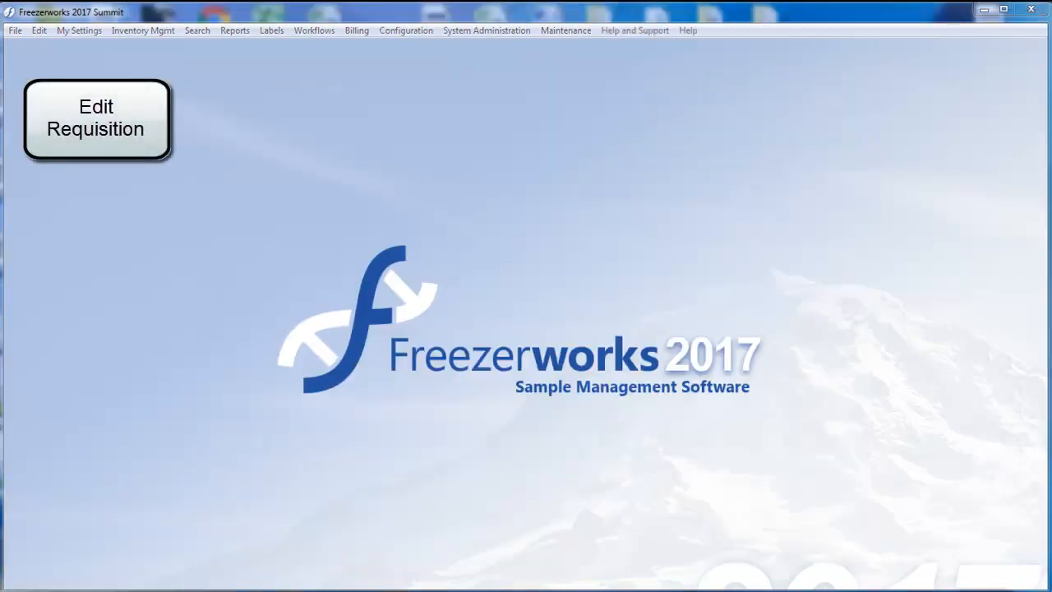
{"action": "left_click", "coordinate": [314, 31]}
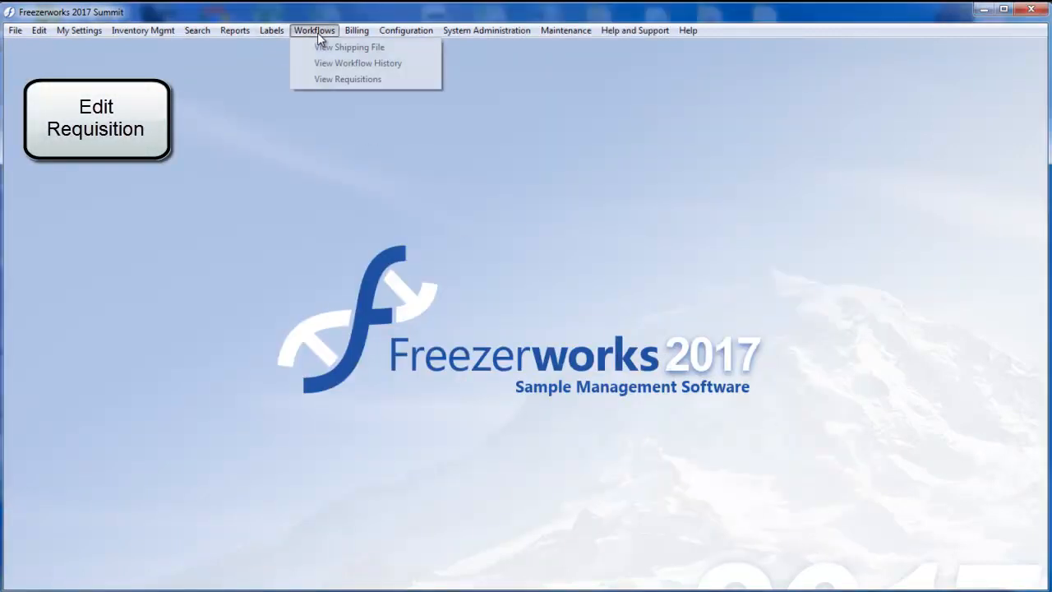
{"action": "left_click", "coordinate": [345, 80]}
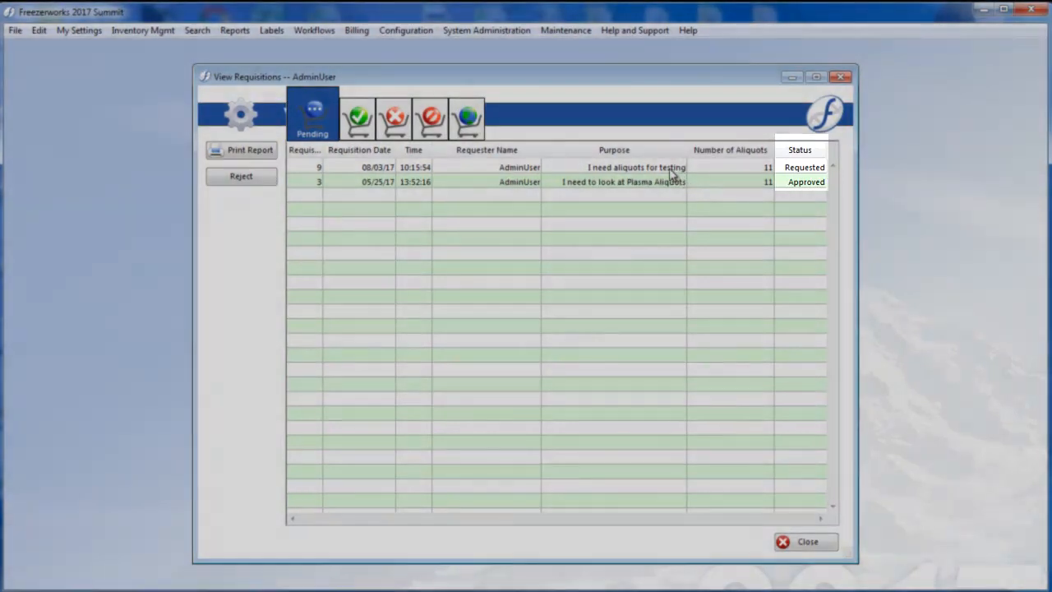
{"action": "double_click", "coordinate": [666, 168]}
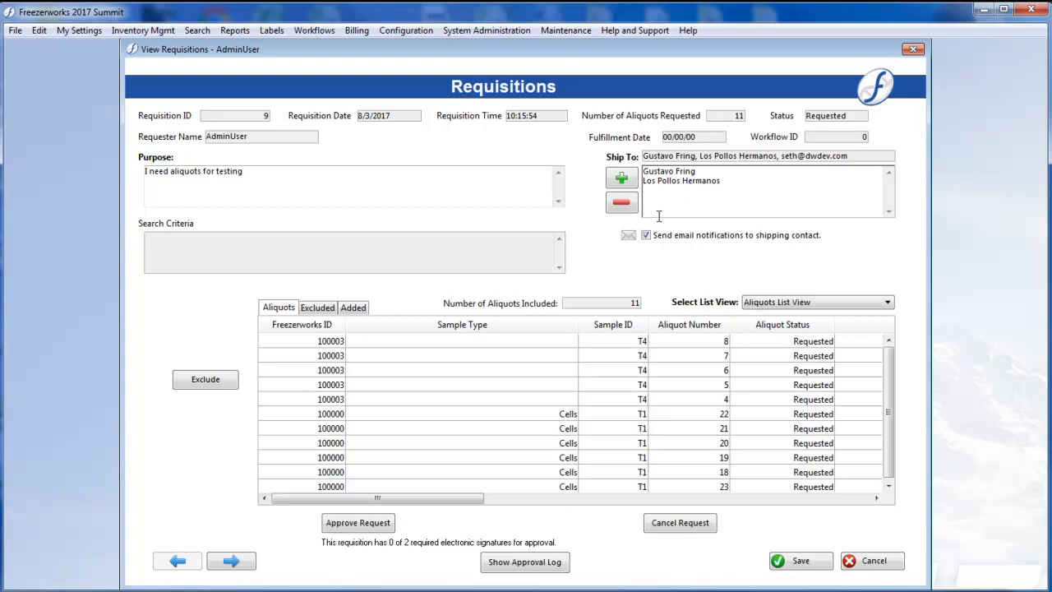
- Exclude all five T4 aliquots, numbers 4 to 8, from the requisition
{"action": "left_click", "coordinate": [591, 344]}
{"action": "left_click", "coordinate": [596, 397], "text": "shift"}
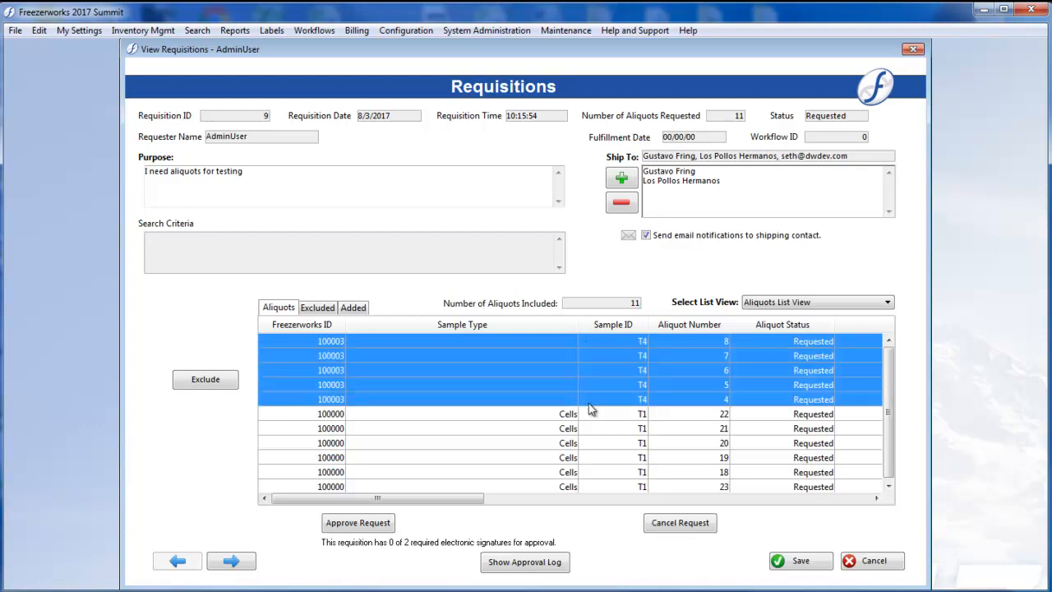
{"action": "left_click", "coordinate": [199, 382]}
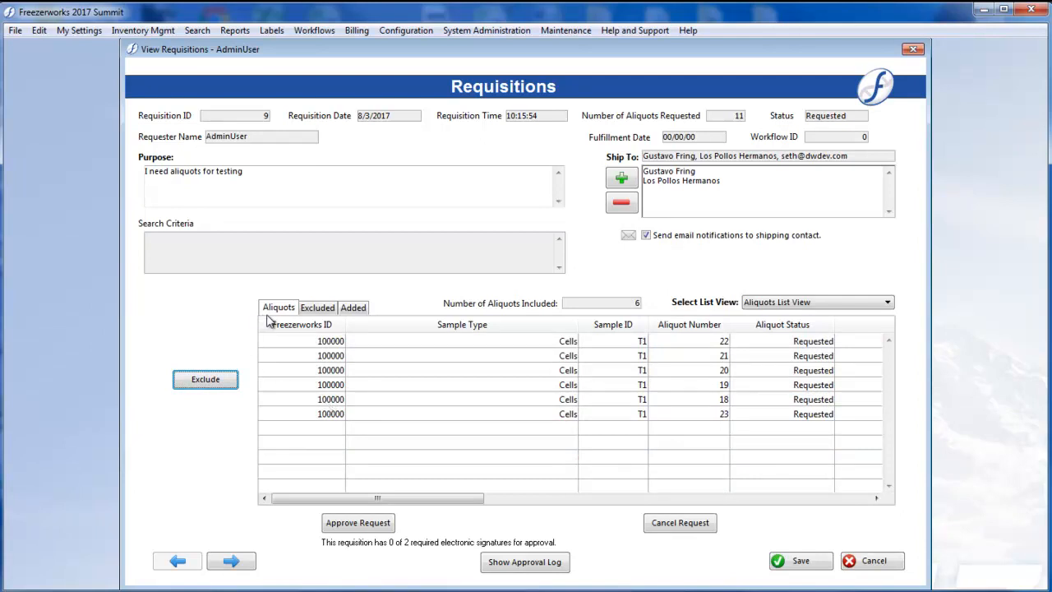
- Include the excluded T4 aliquots 6, 7 and 8 in the requisition again, and save and close it
{"action": "left_click", "coordinate": [313, 315]}
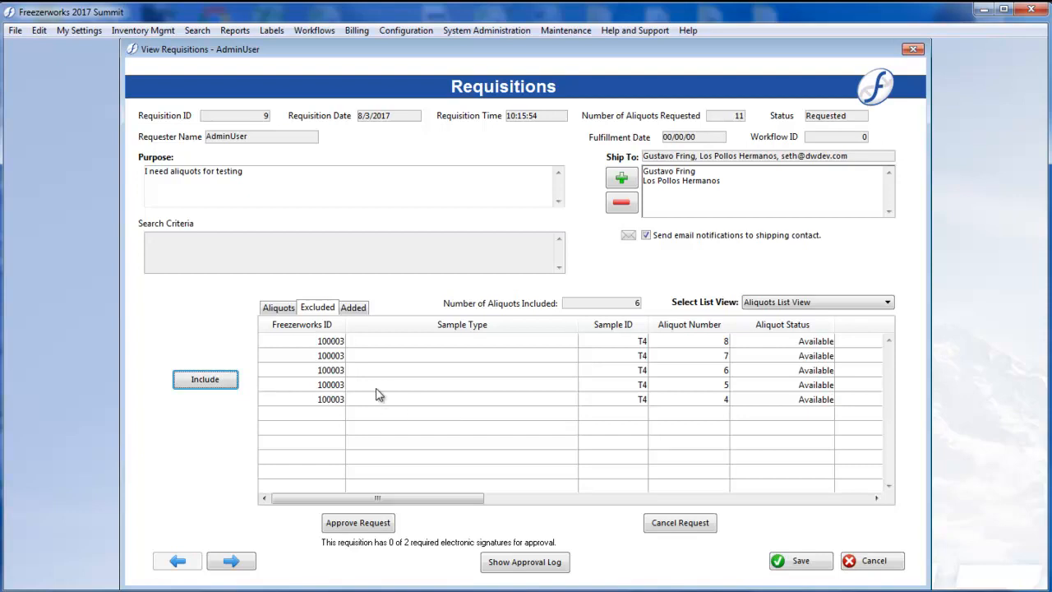
{"action": "left_click", "coordinate": [429, 341]}
{"action": "left_click", "coordinate": [443, 374], "text": "shift"}
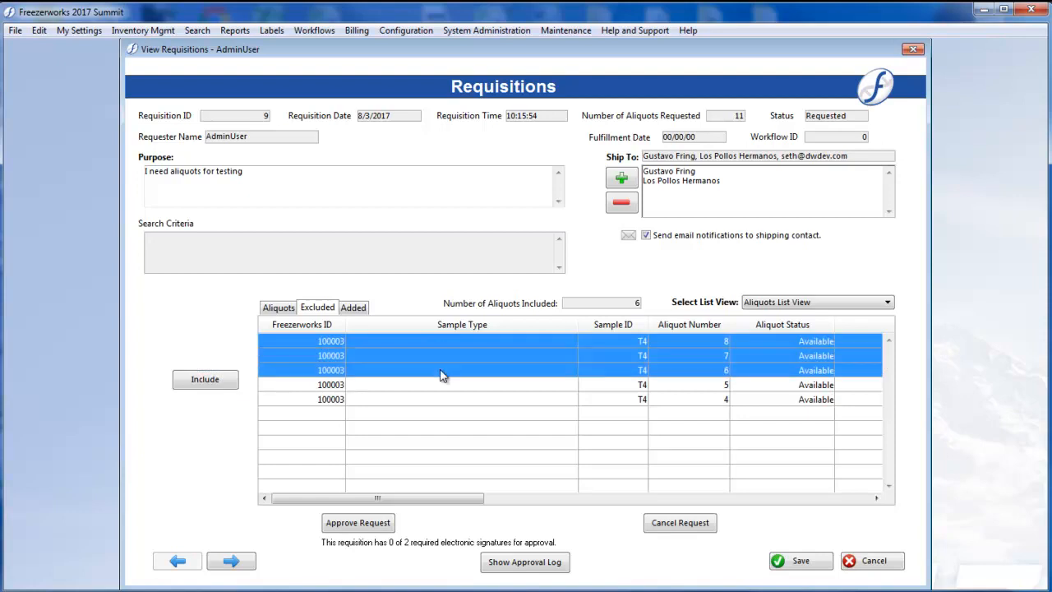
{"action": "left_click", "coordinate": [205, 380]}
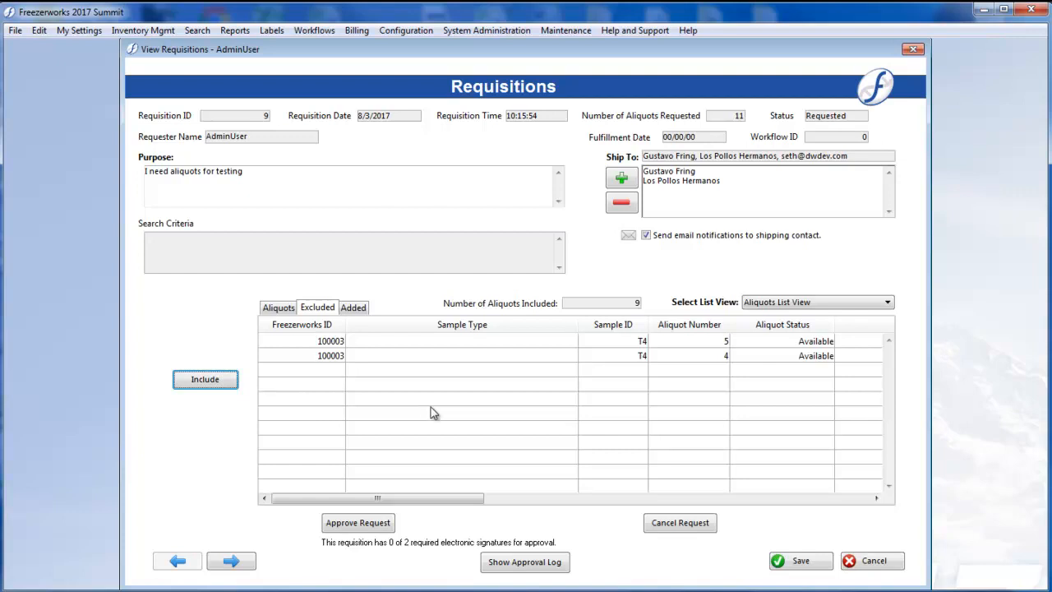
{"action": "left_click", "coordinate": [288, 309]}
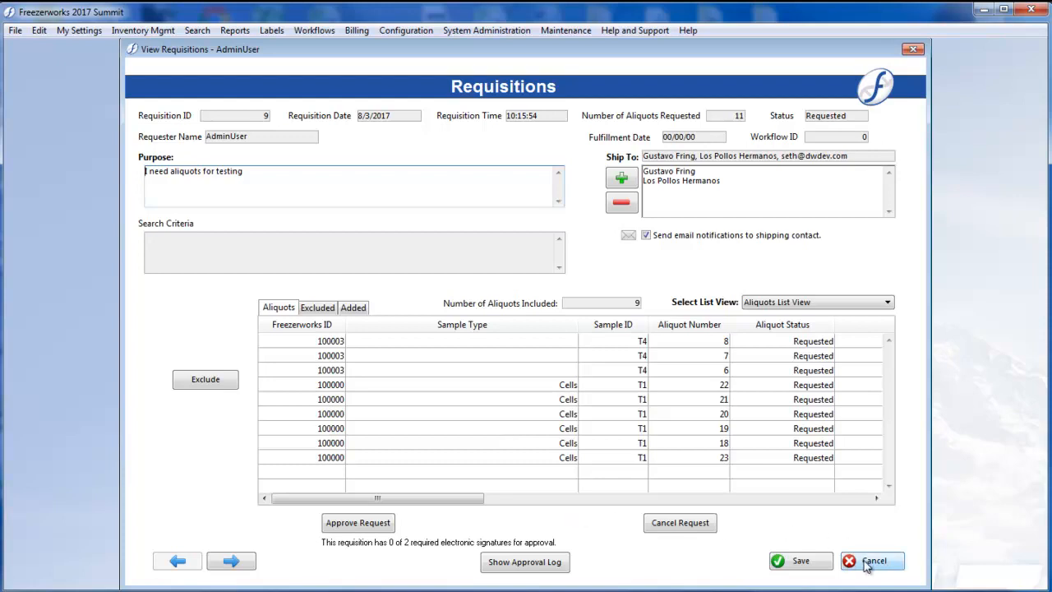
{"action": "left_click", "coordinate": [804, 564]}
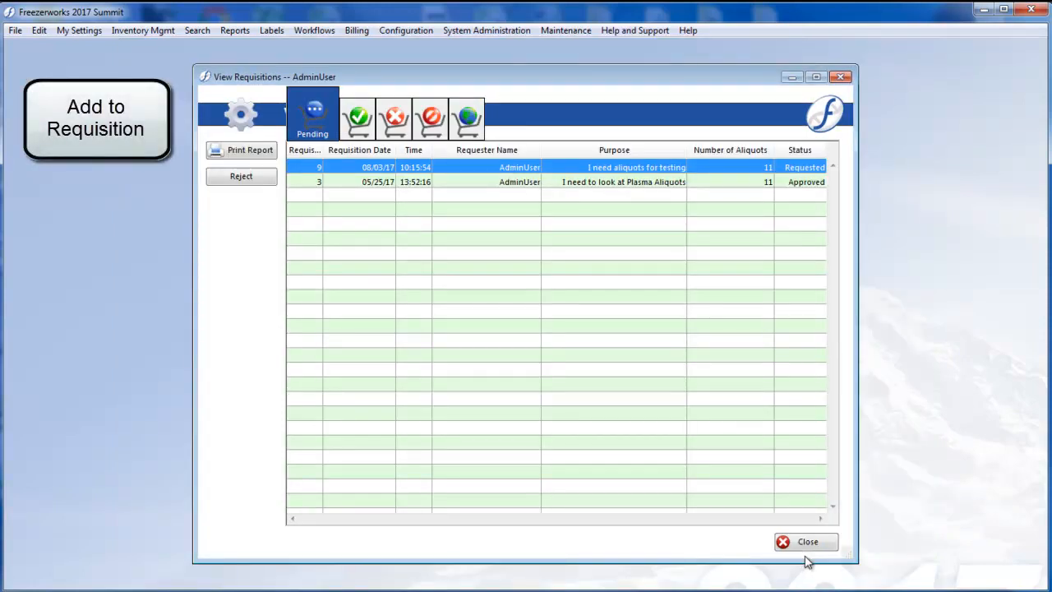
{"action": "left_click", "coordinate": [809, 545]}
- View all sample records and show their aliquot list
{"action": "left_click", "coordinate": [194, 31]}
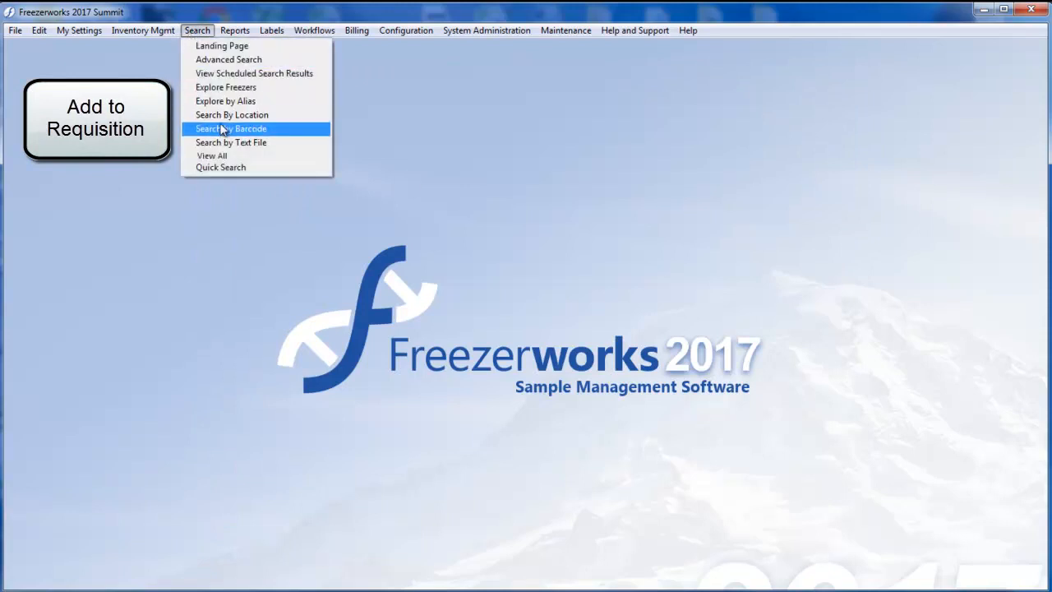
{"action": "left_click", "coordinate": [224, 158]}
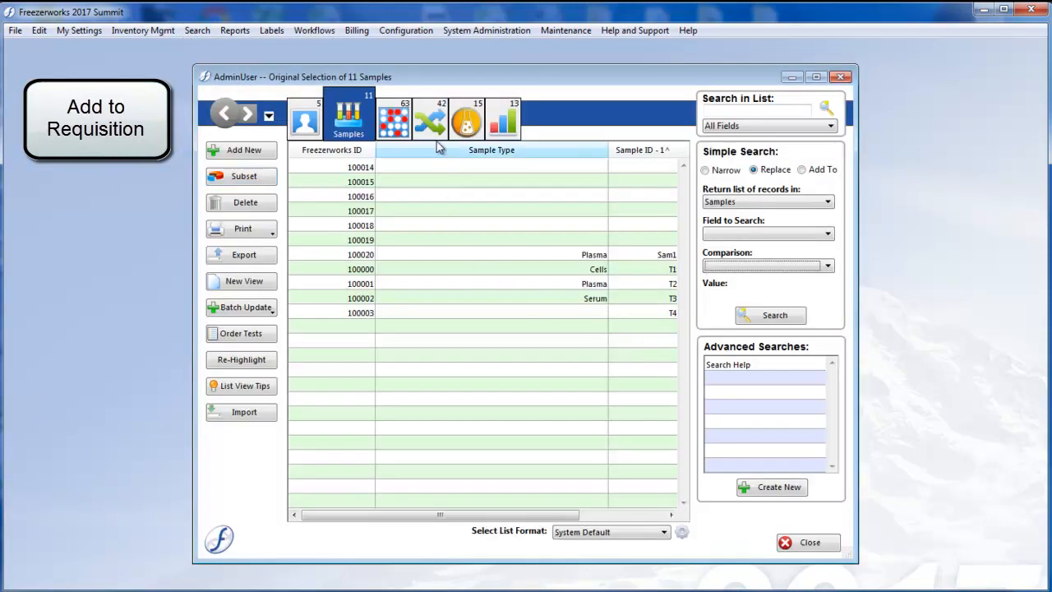
{"action": "left_click", "coordinate": [393, 119]}
- Add T1 aliquots 7, 11, 15 and 16 to the existing requisition "I need aliquots for testing", and close the list
{"action": "left_click_drag", "start_coordinate": [368, 517], "coordinate": [457, 520]}
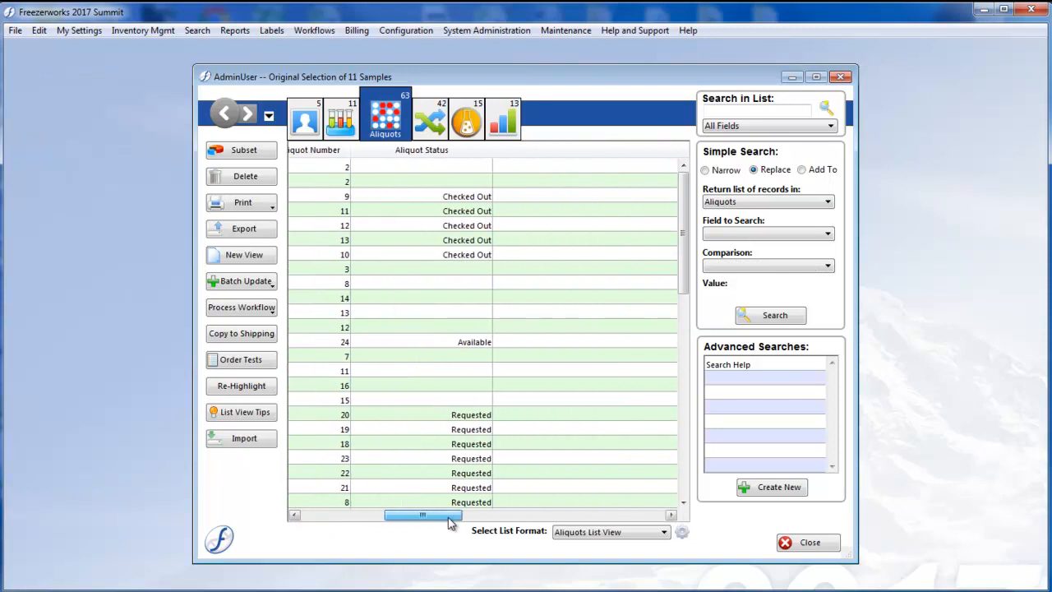
{"action": "scroll", "coordinate": [464, 369], "scroll_direction": "down", "scroll_amount": 5}
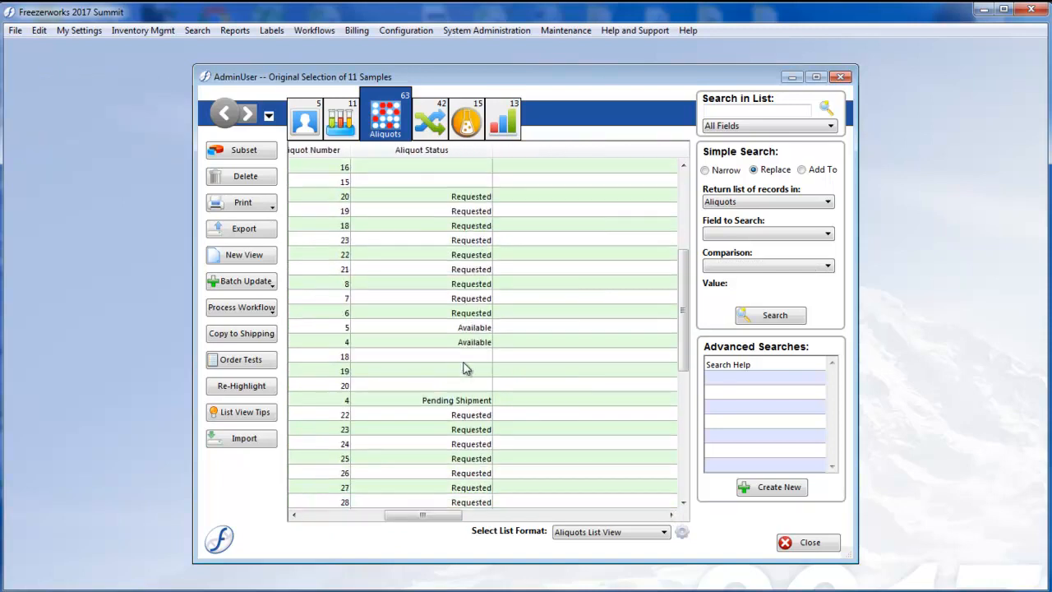
{"action": "scroll", "coordinate": [465, 369], "scroll_direction": "up", "scroll_amount": 2}
{"action": "left_click", "coordinate": [472, 227]}
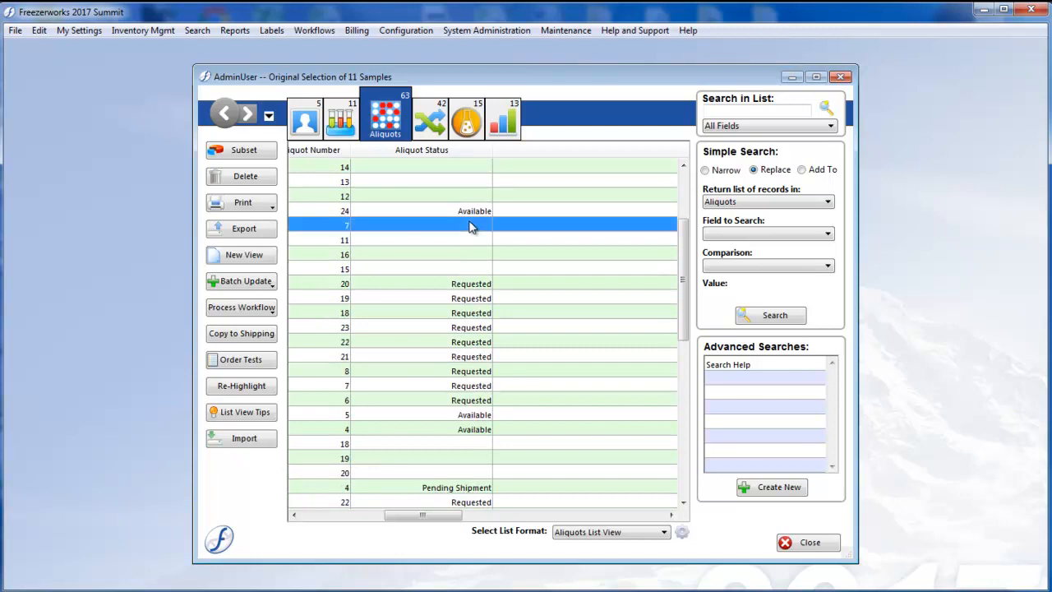
{"action": "left_click", "coordinate": [467, 265], "text": "shift"}
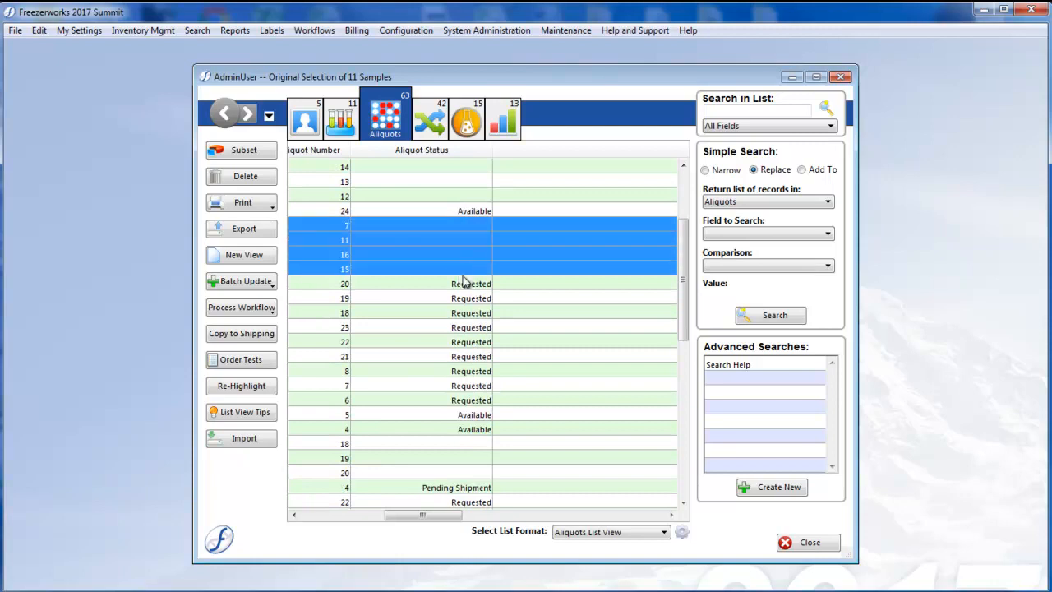
{"action": "left_click", "coordinate": [241, 309]}
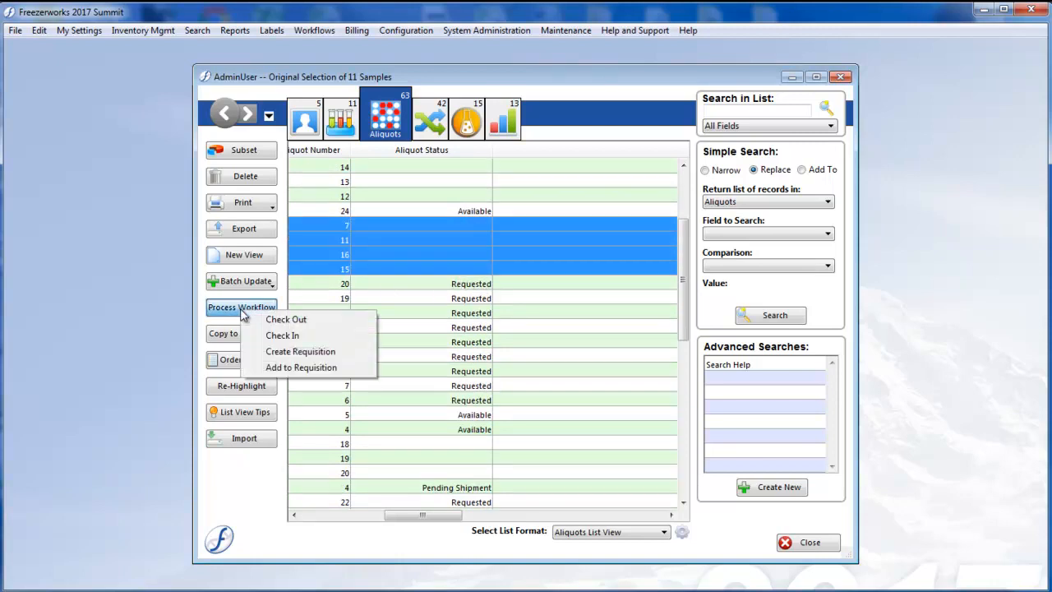
{"action": "left_click", "coordinate": [330, 370]}
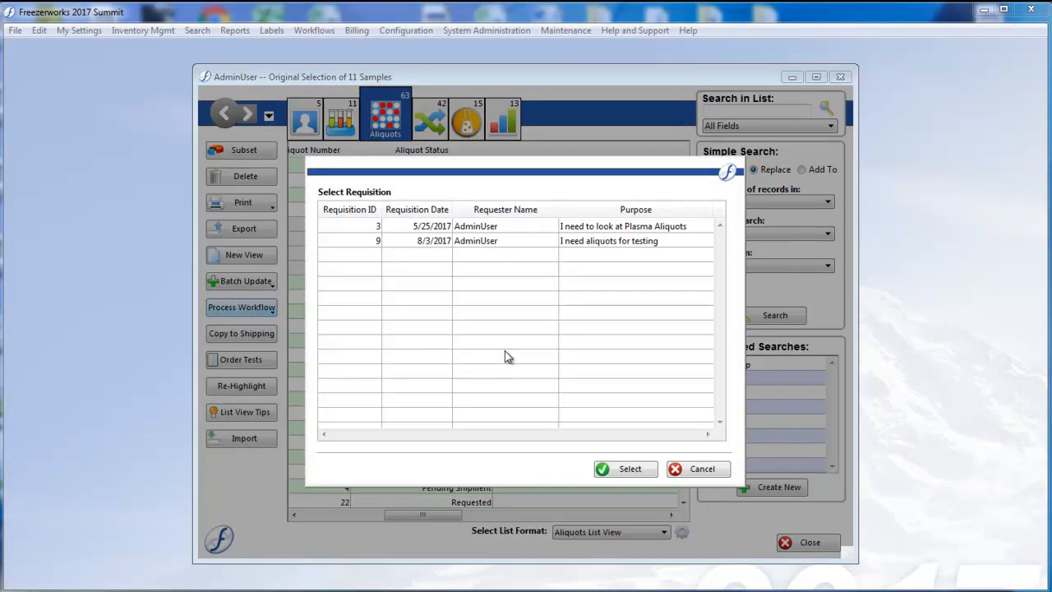
{"action": "left_click", "coordinate": [496, 242]}
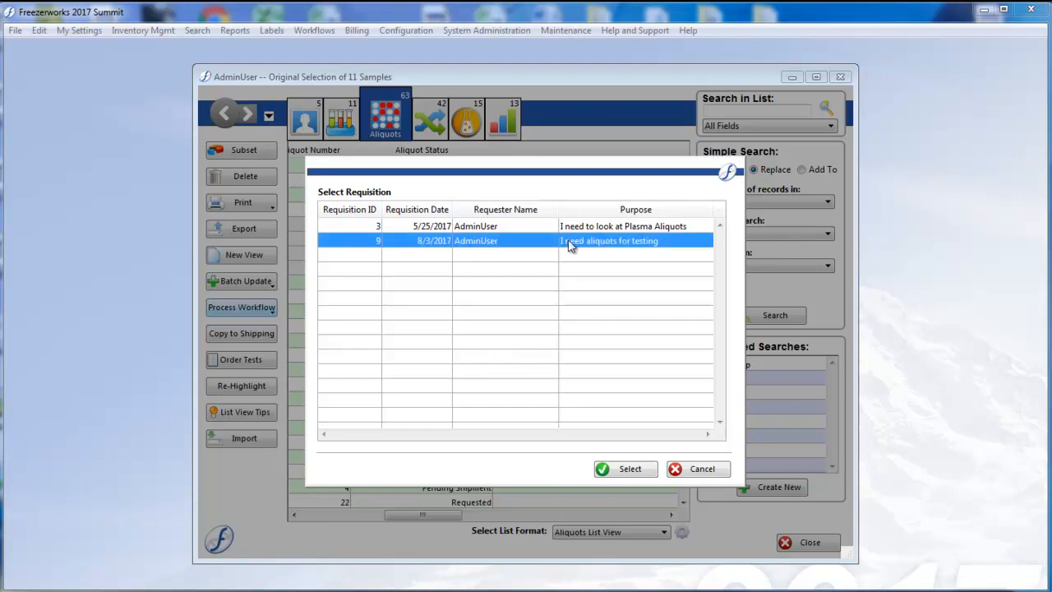
{"action": "left_click", "coordinate": [628, 469]}
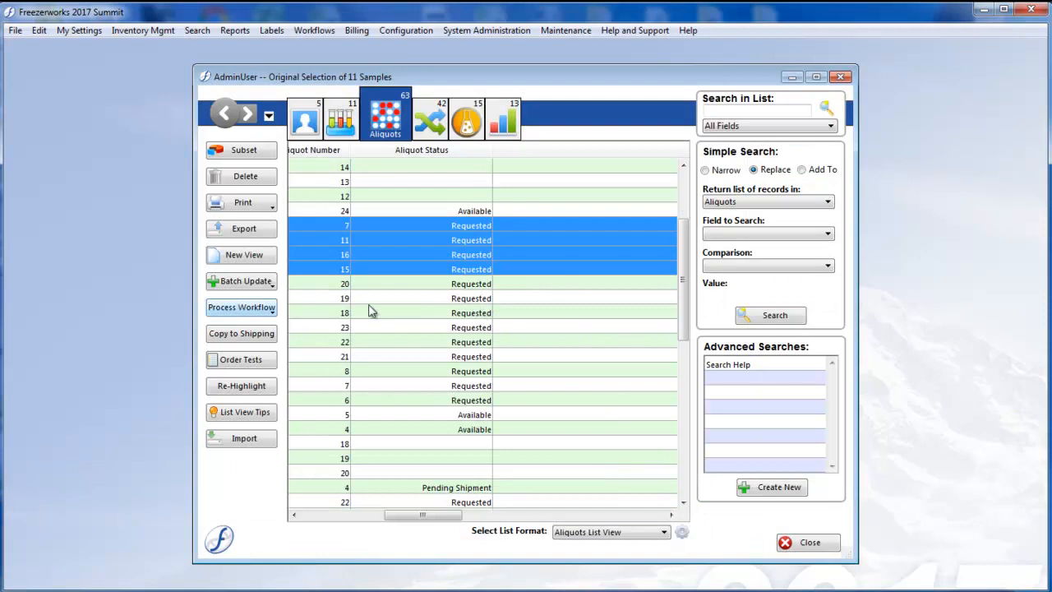
{"action": "left_click", "coordinate": [804, 546]}
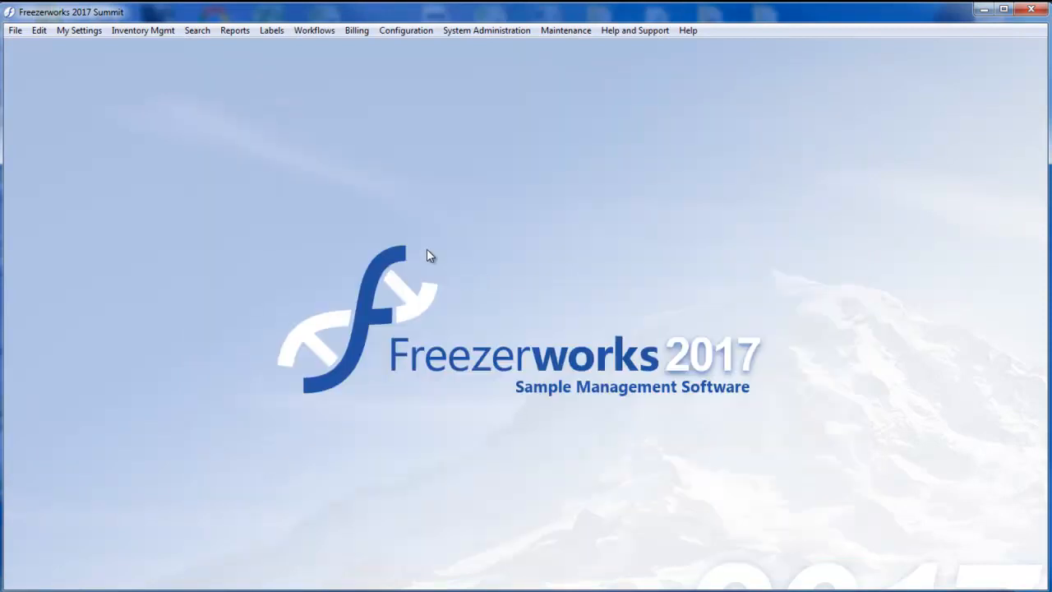
- Open the pending requisition "I need aliquots for testing" and show the aliquots that were added to it
{"action": "left_click", "coordinate": [316, 30]}
{"action": "left_click", "coordinate": [342, 81]}
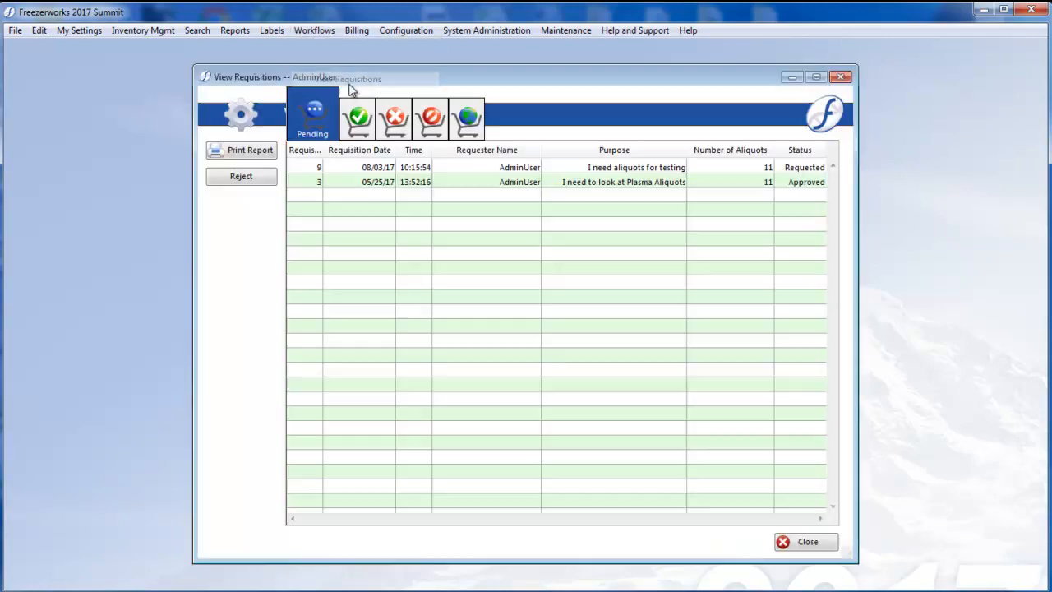
{"action": "left_click", "coordinate": [552, 170]}
{"action": "double_click", "coordinate": [553, 173]}
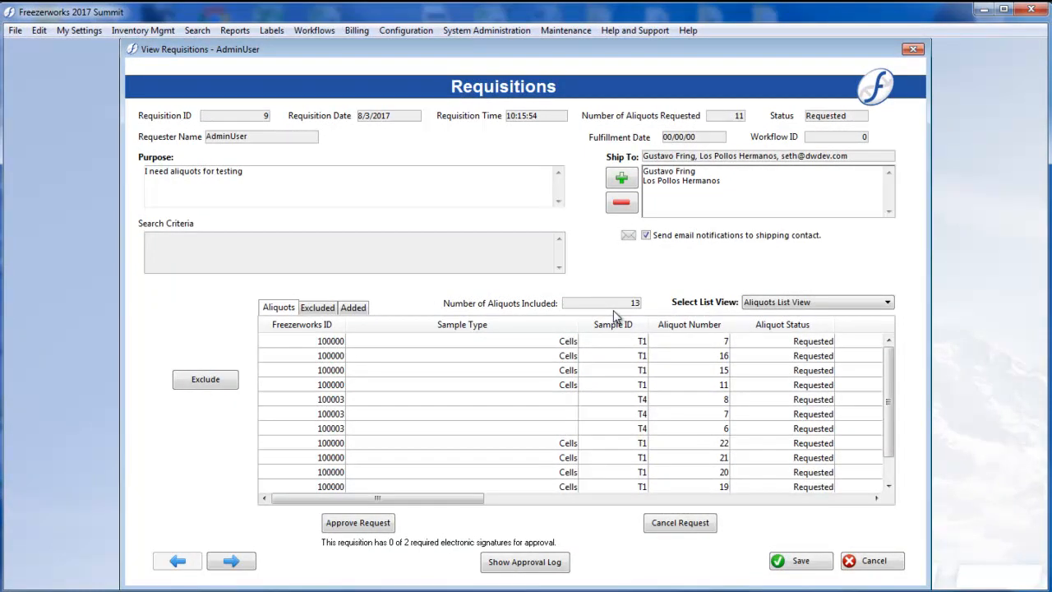
{"action": "left_click", "coordinate": [364, 311]}
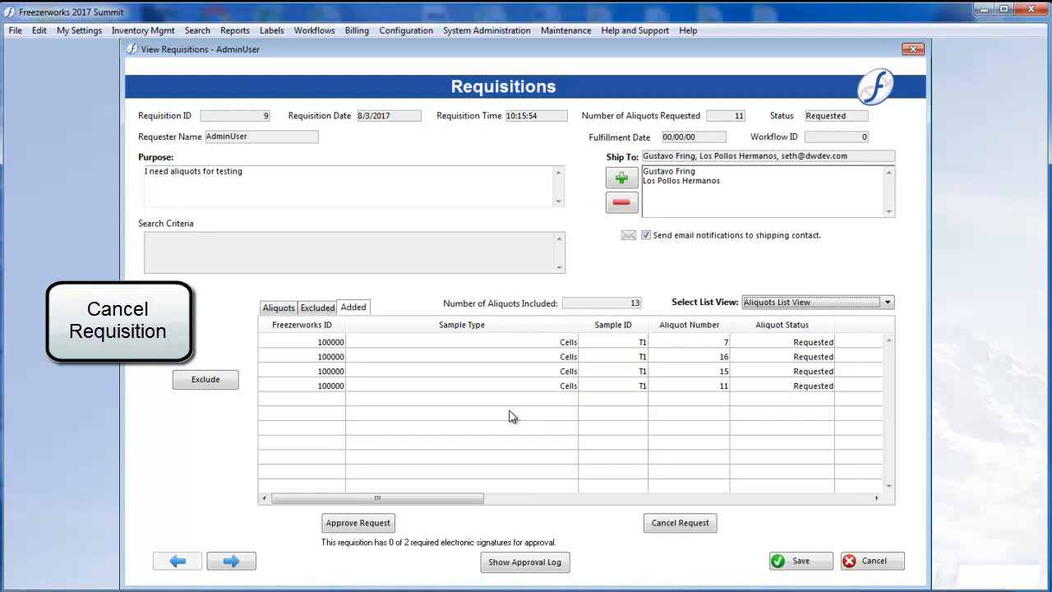
- Cancel the requisition "I need aliquots for testing" and save it
{"action": "left_click", "coordinate": [667, 523]}
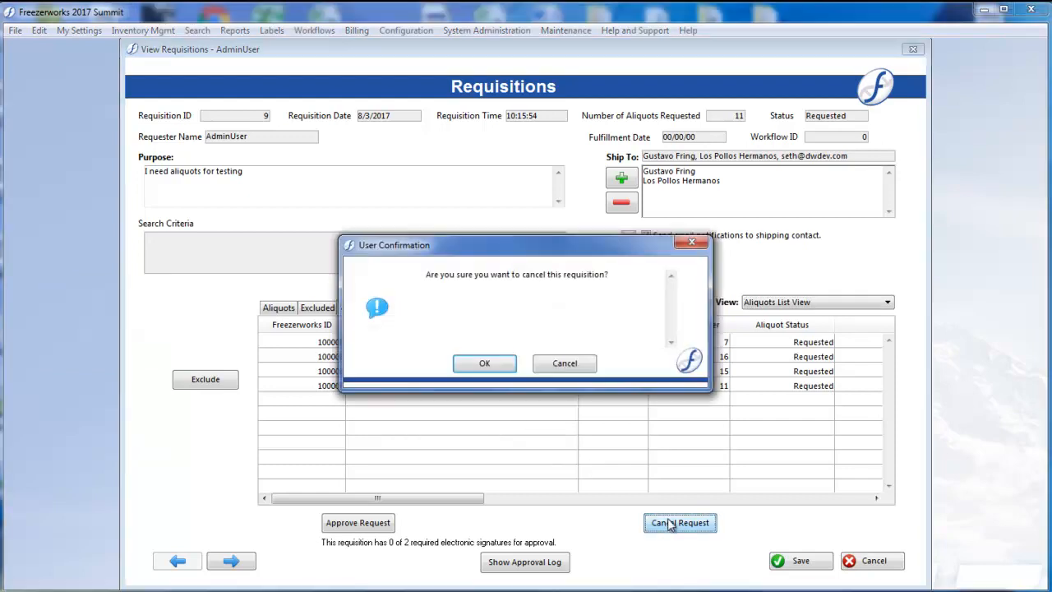
{"action": "left_click", "coordinate": [493, 364]}
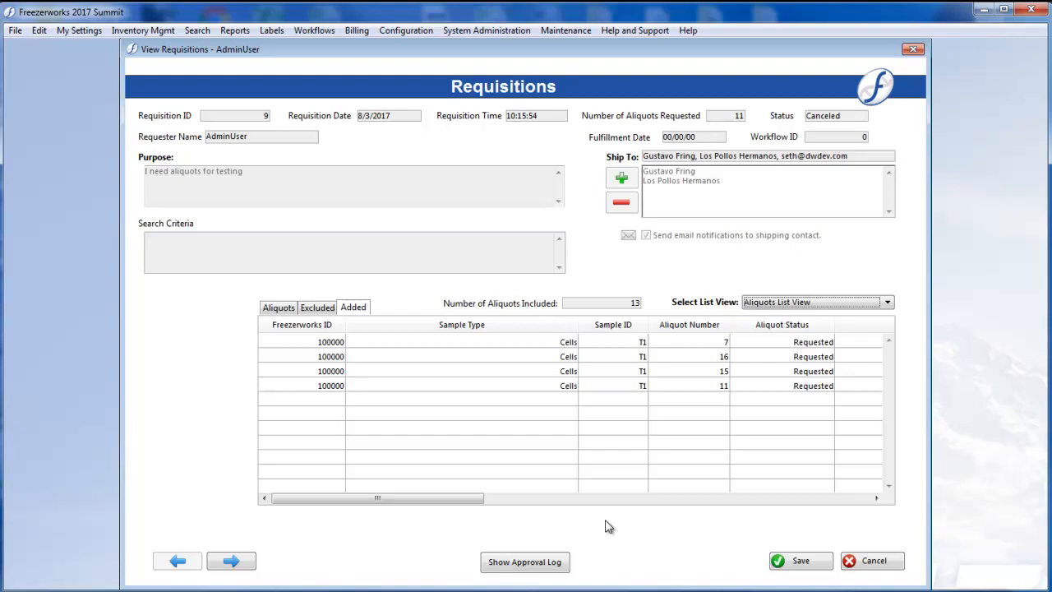
{"action": "left_click", "coordinate": [801, 562]}
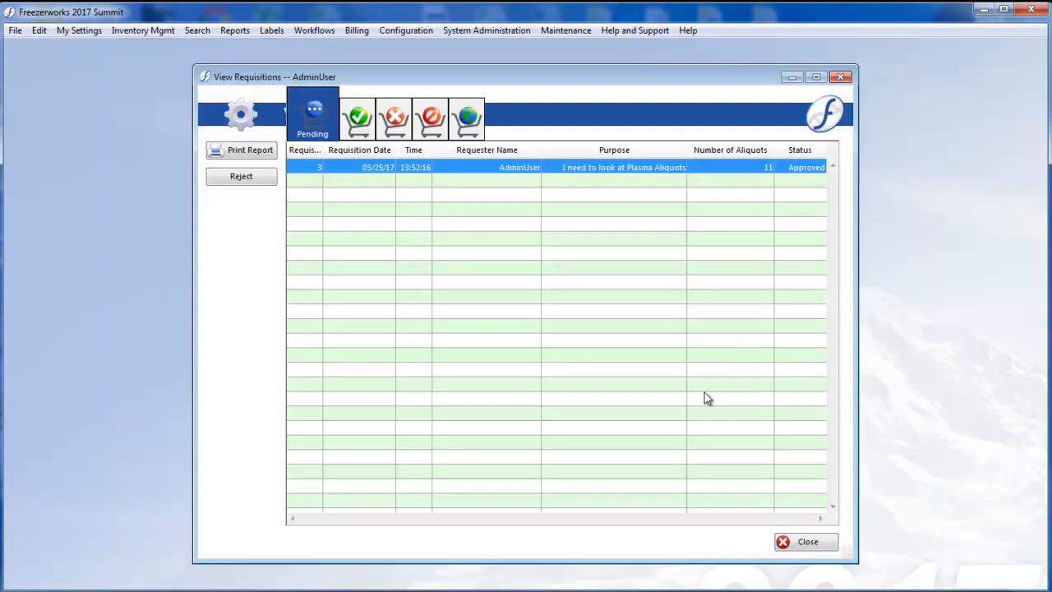